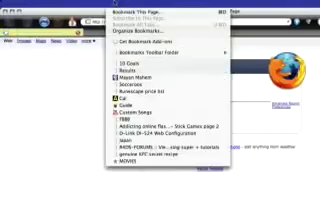
Open the Add-ons manager from the Tools menu to list installed extensions
click(138, 4)
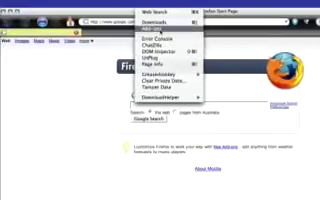
click(150, 27)
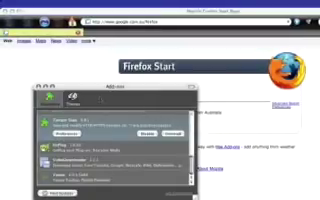
Apply the Blue Ice theme, then go back to the Extensions list
click(71, 96)
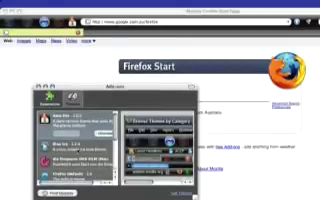
click(75, 147)
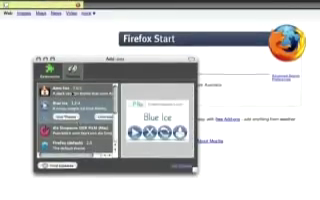
click(180, 164)
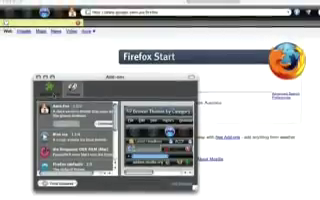
click(48, 88)
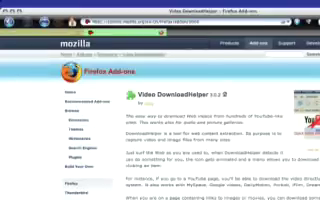
text(www.youtube.com)
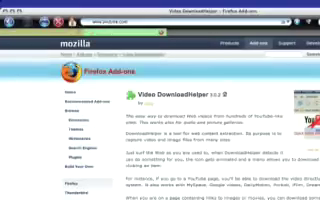
key(Return)
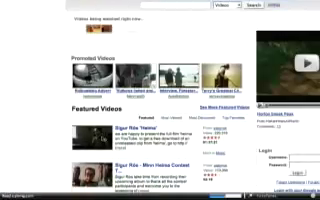
click(131, 128)
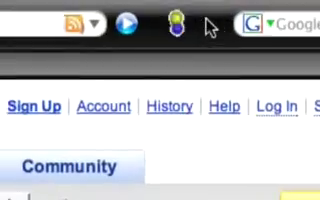
Check that DownloadHelper offers the Heima video as .flv, then switch applications
click(214, 14)
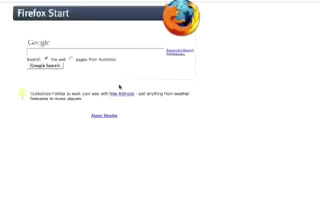
key(super+Tab)
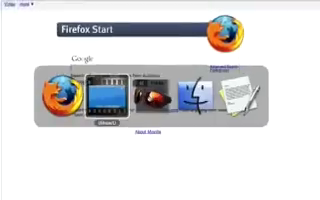